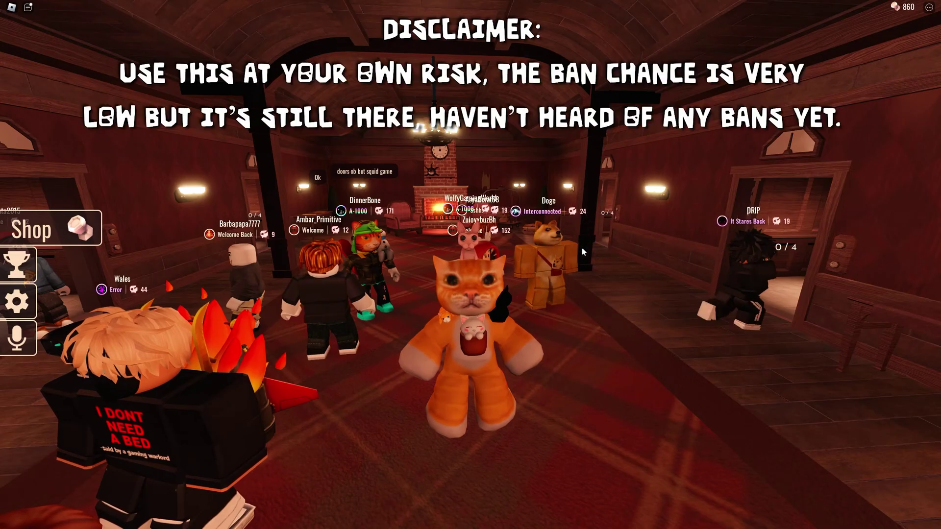
Turn the camera to the avatar, review the ReShade effect list, then select all version-folder files.
{"action": "key", "text": "Left"}
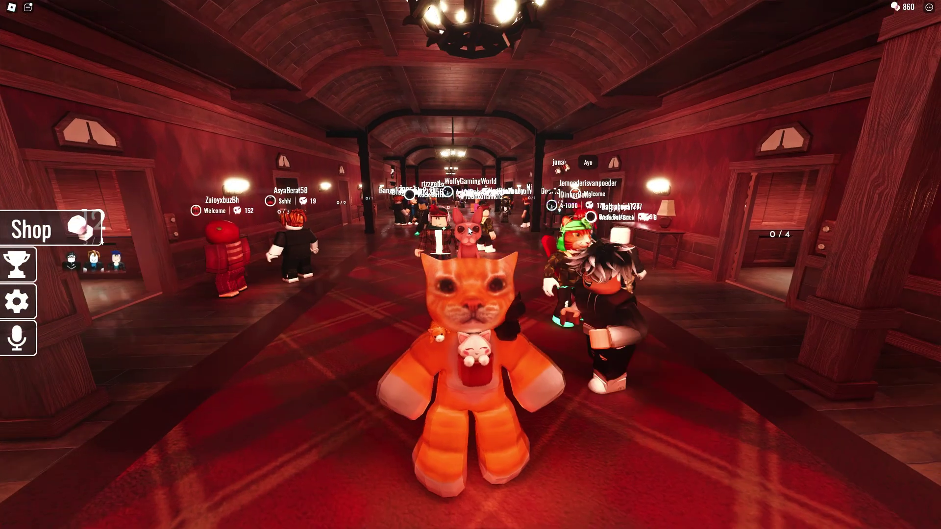
{"action": "key", "text": "Home"}
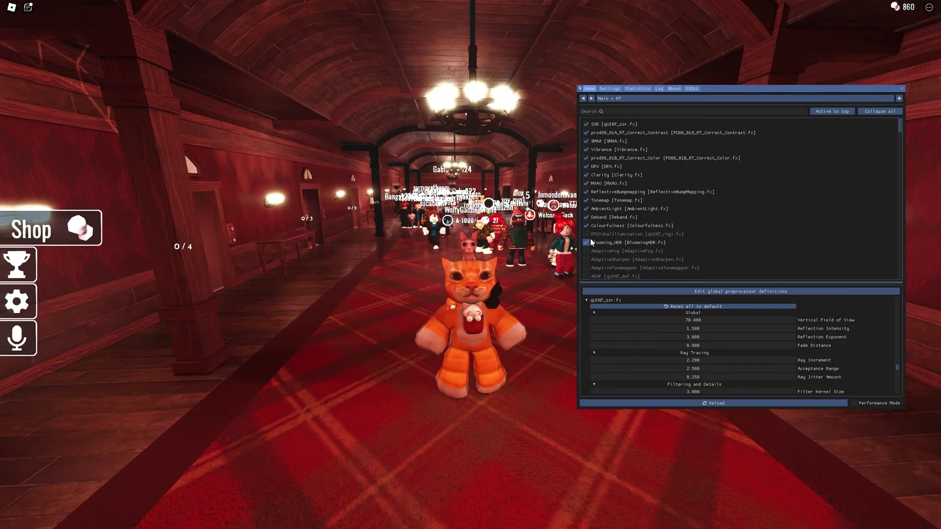
{"action": "key", "text": "Home"}
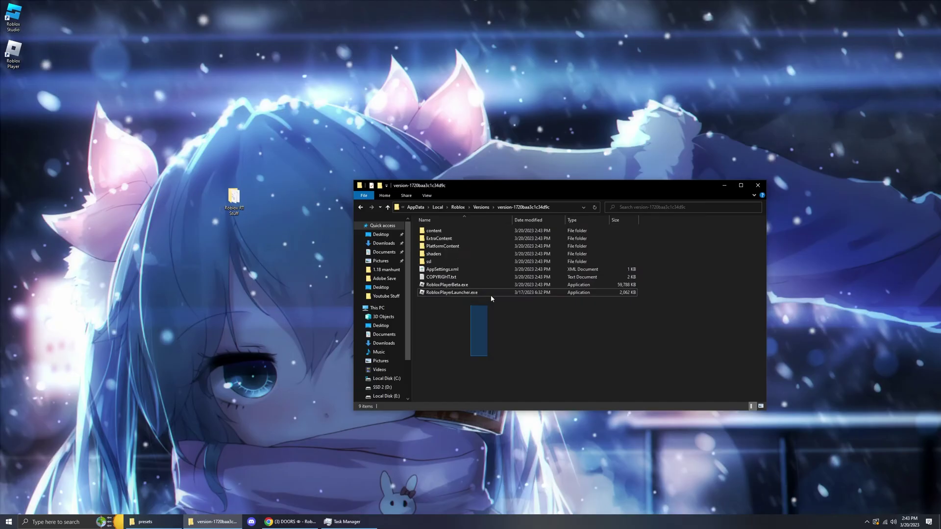
{"action": "key", "text": "ctrl+a"}
Clear the file selection and start DOORS from its game page.
{"action": "left_click", "coordinate": [499, 304]}
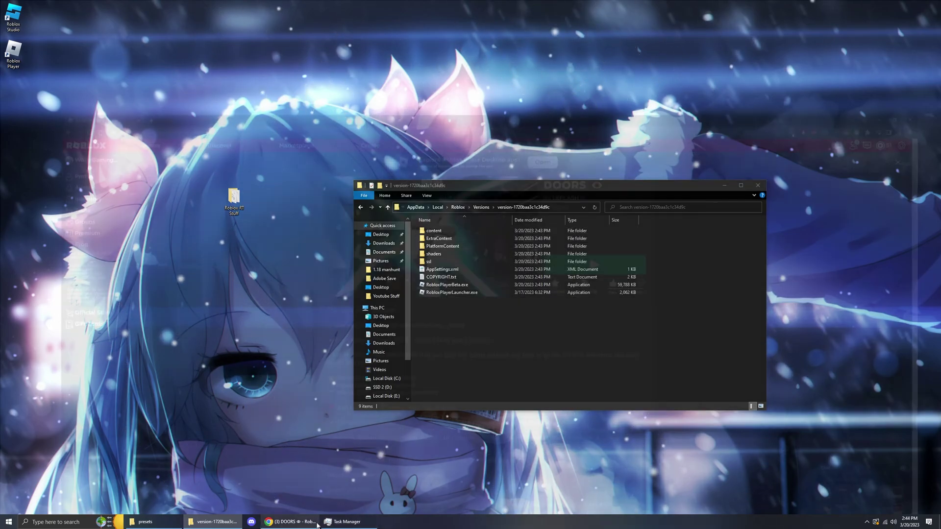
{"action": "key", "text": "alt+Tab"}
{"action": "left_click", "coordinate": [573, 164]}
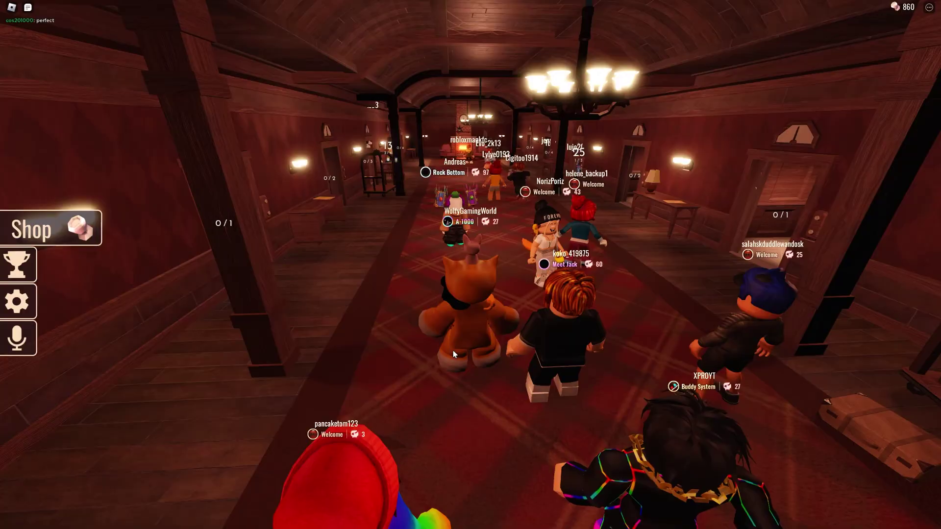
Open the Roblox Game Client's file location from Task Manager and select its files.
{"action": "key", "text": "alt+Tab"}
{"action": "key", "text": "Tab"}
{"action": "key", "text": "Tab"}
{"action": "key", "text": "Tab"}
{"action": "key", "text": "Tab"}
{"action": "key", "text": "Tab"}
{"action": "key", "text": "Tab"}
{"action": "key", "text": "Tab"}
{"action": "key", "text": "Tab"}
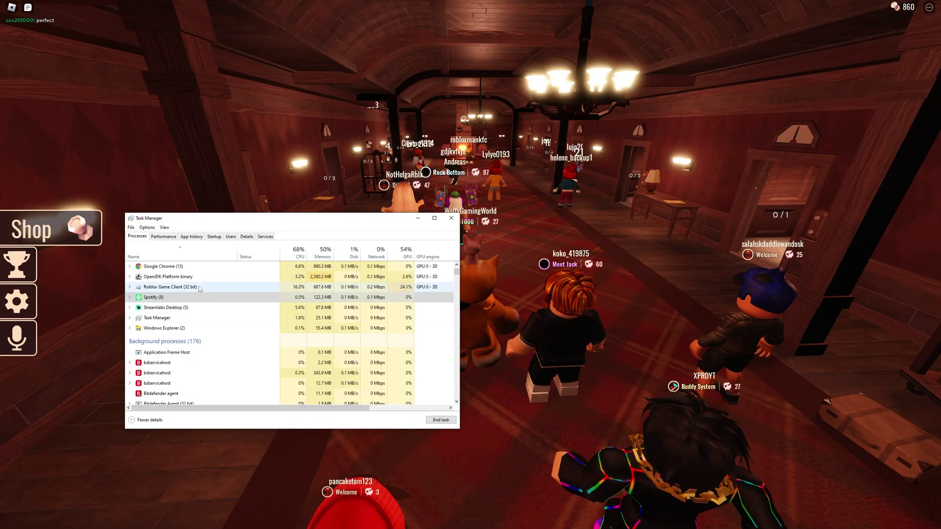
{"action": "left_click", "coordinate": [200, 289]}
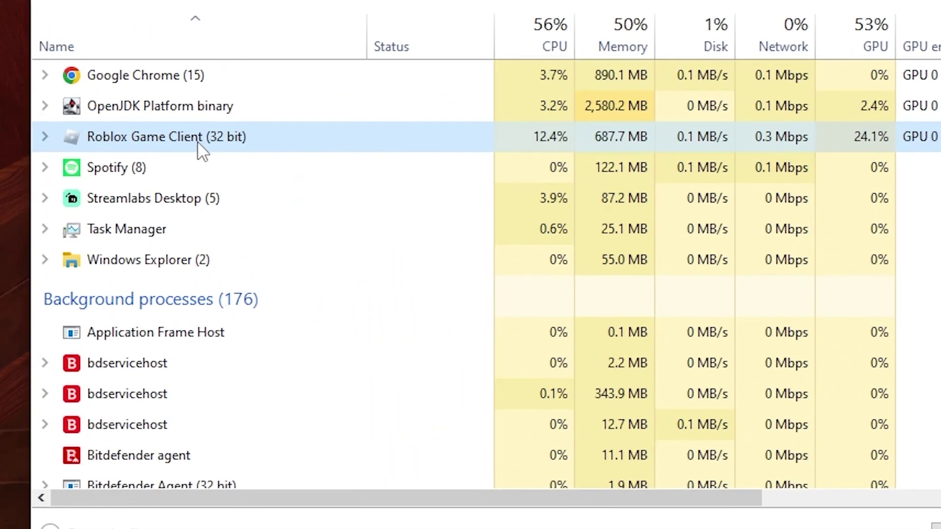
{"action": "right_click", "coordinate": [214, 132]}
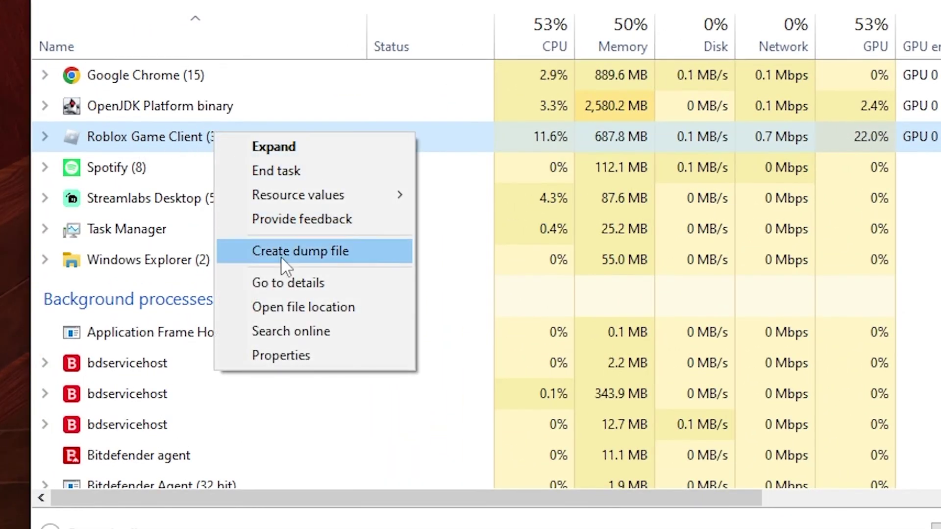
{"action": "left_click", "coordinate": [316, 314]}
{"action": "left_click_drag", "start_coordinate": [483, 346], "coordinate": [367, 227]}
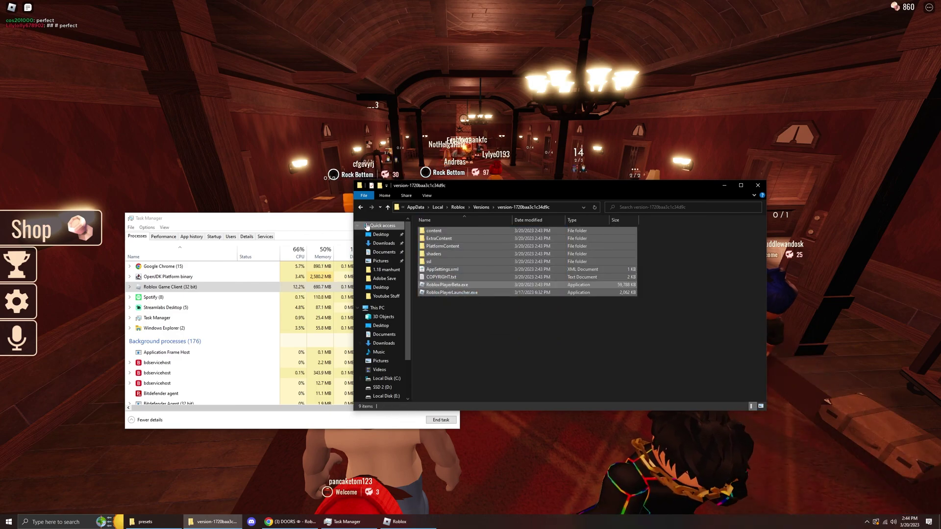
{"action": "left_click", "coordinate": [490, 174]}
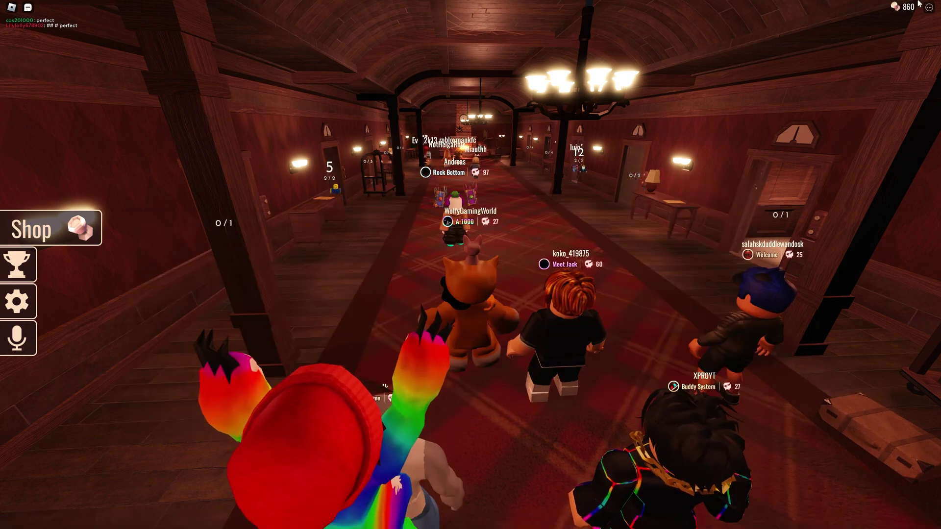
Close Roblox and place the Roblox RT Stuff window left of the version-1720baa3c1c34d9c folder.
{"action": "left_click", "coordinate": [925, 12]}
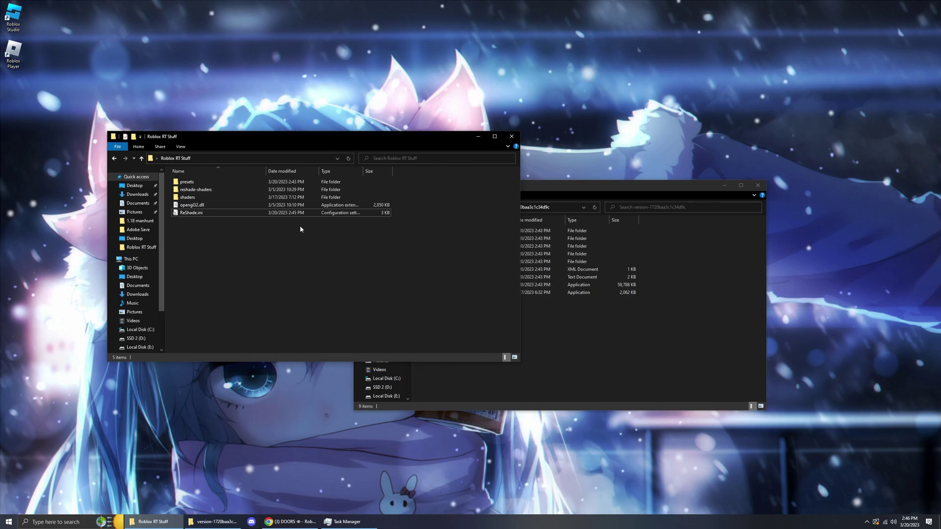
{"action": "left_click", "coordinate": [573, 332]}
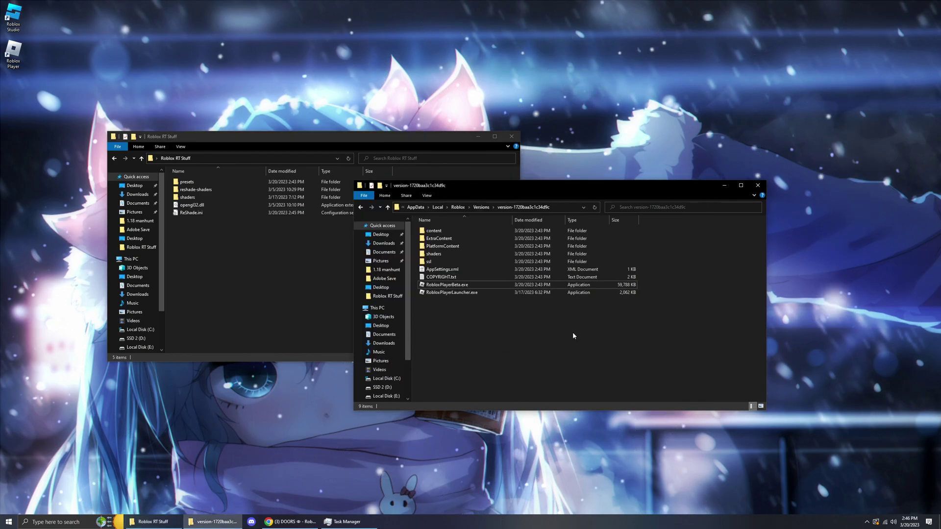
{"action": "left_click", "coordinate": [219, 266]}
{"action": "left_click_drag", "start_coordinate": [257, 139], "coordinate": [178, 124]}
{"action": "left_click", "coordinate": [560, 360]}
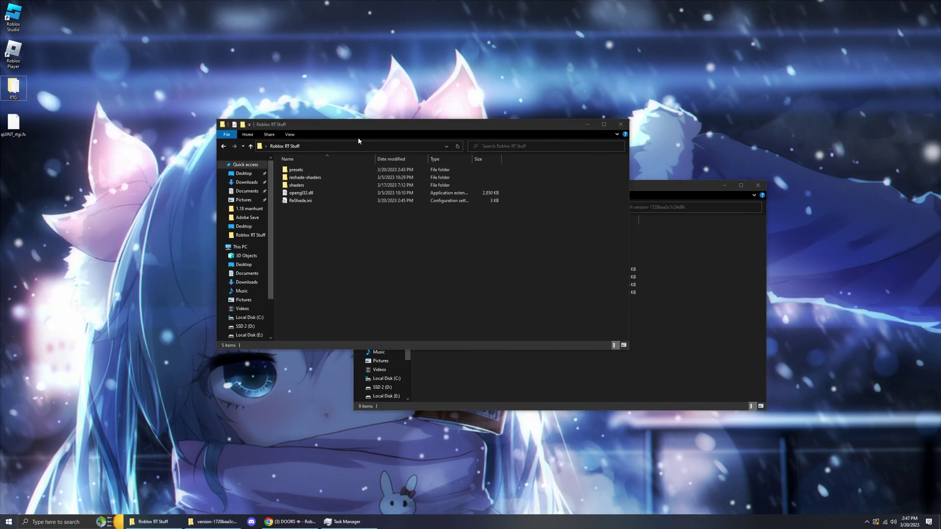
{"action": "left_click_drag", "start_coordinate": [358, 139], "coordinate": [216, 157]}
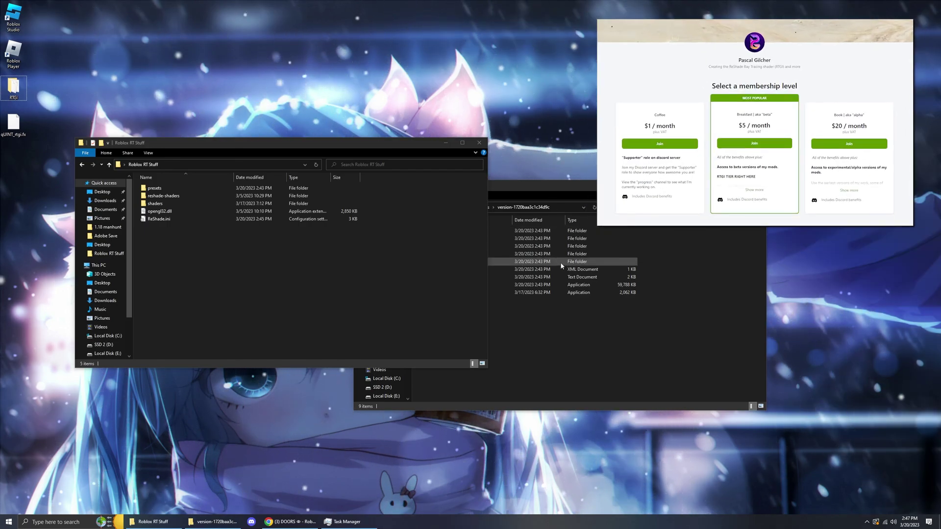
{"action": "left_click", "coordinate": [505, 325]}
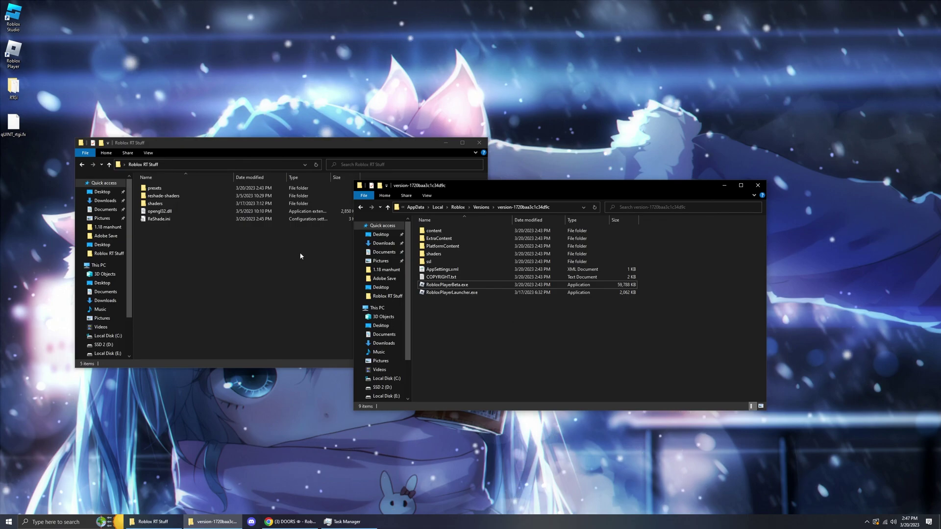
Compress the Roblox RT Stuff folder into Roblox RT Stuff.zip with 7-Zip.
{"action": "left_click", "coordinate": [150, 521]}
{"action": "right_click", "coordinate": [229, 195]}
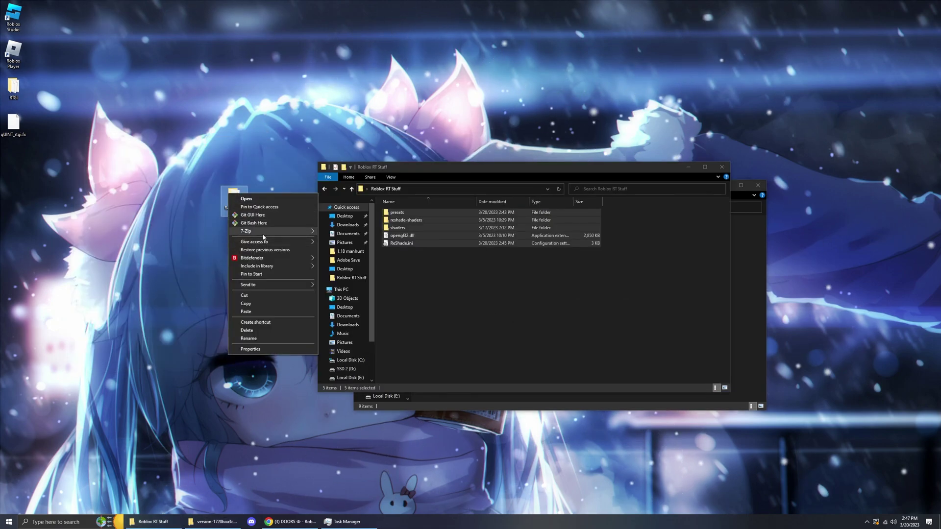
{"action": "mouse_move", "coordinate": [281, 234]}
{"action": "left_click", "coordinate": [382, 264]}
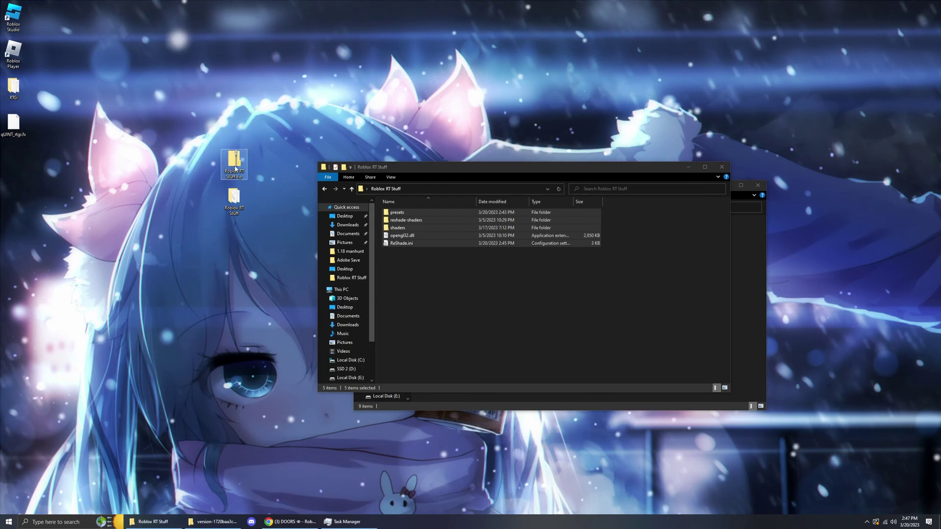
Extract the zip with 7-Zip into a Roblox RT Stuff folder.
{"action": "right_click", "coordinate": [236, 169]}
{"action": "mouse_move", "coordinate": [271, 194]}
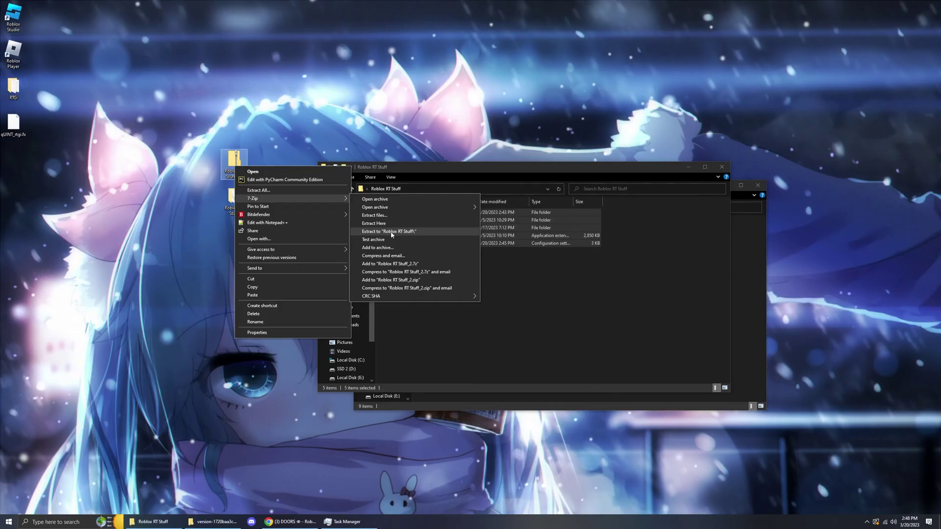
{"action": "left_click", "coordinate": [563, 268]}
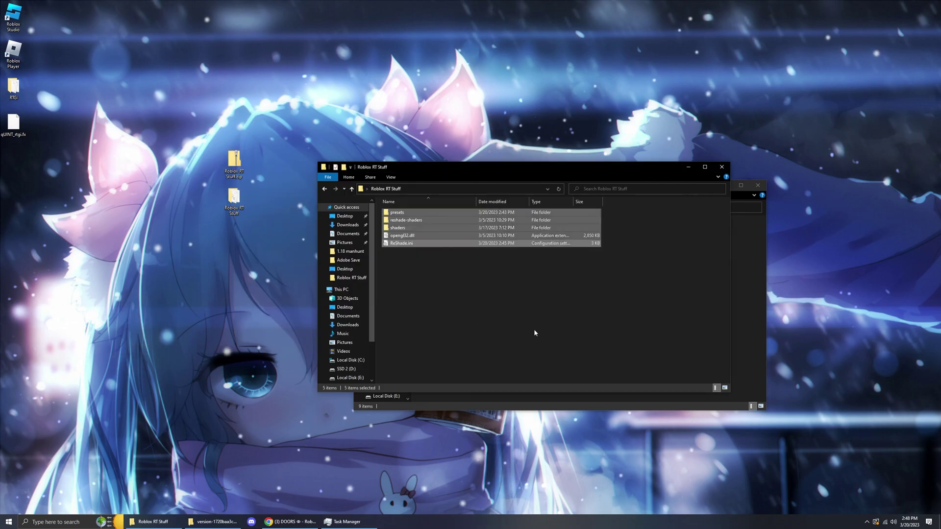
Paste reshade-shaders, shaders, opengl32.dll and ReShade.ini into the version folder, replacing duplicates.
{"action": "left_click", "coordinate": [459, 275]}
{"action": "left_click_drag", "start_coordinate": [484, 166], "coordinate": [231, 137]}
{"action": "key", "text": "ctrl+a"}
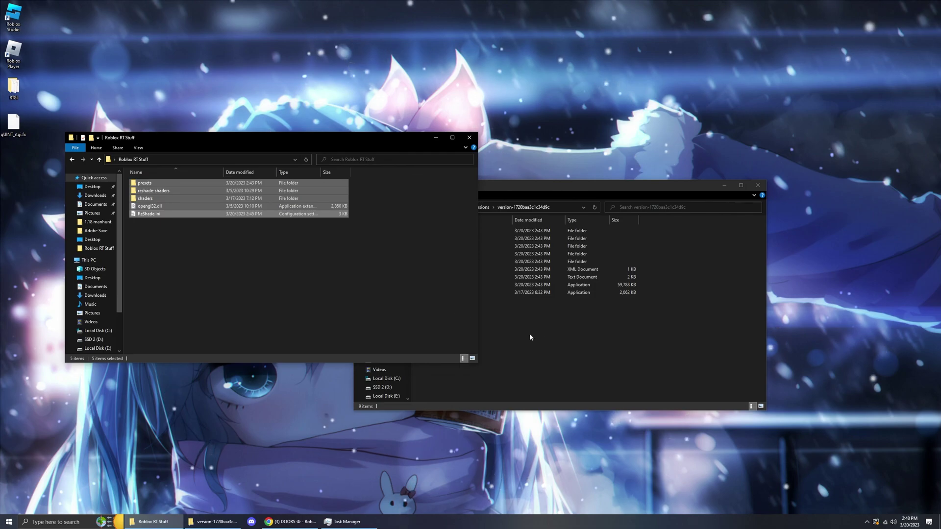
{"action": "left_click", "coordinate": [549, 338]}
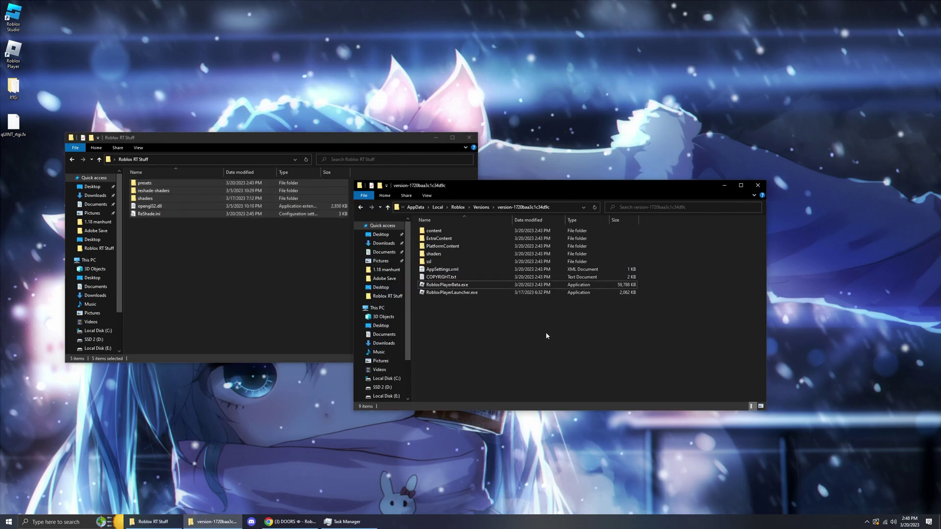
{"action": "key", "text": "ctrl+v"}
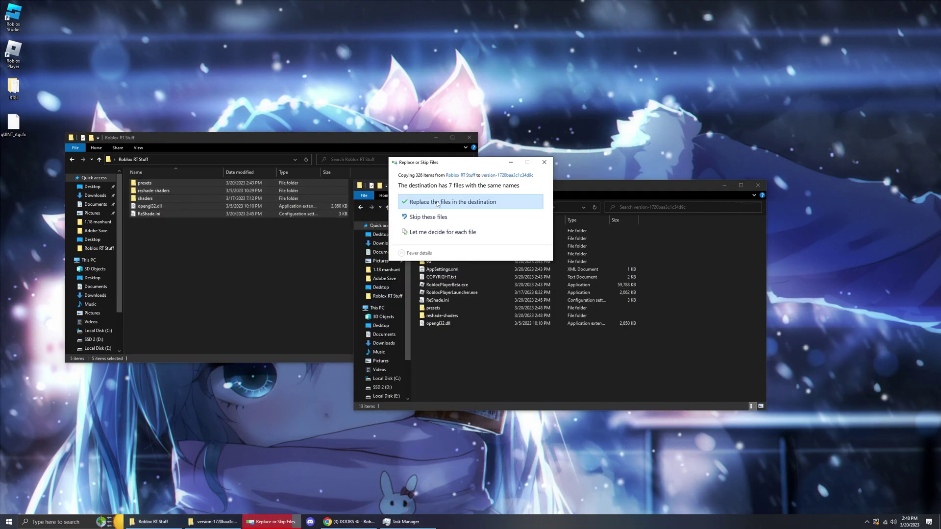
{"action": "left_click", "coordinate": [438, 202]}
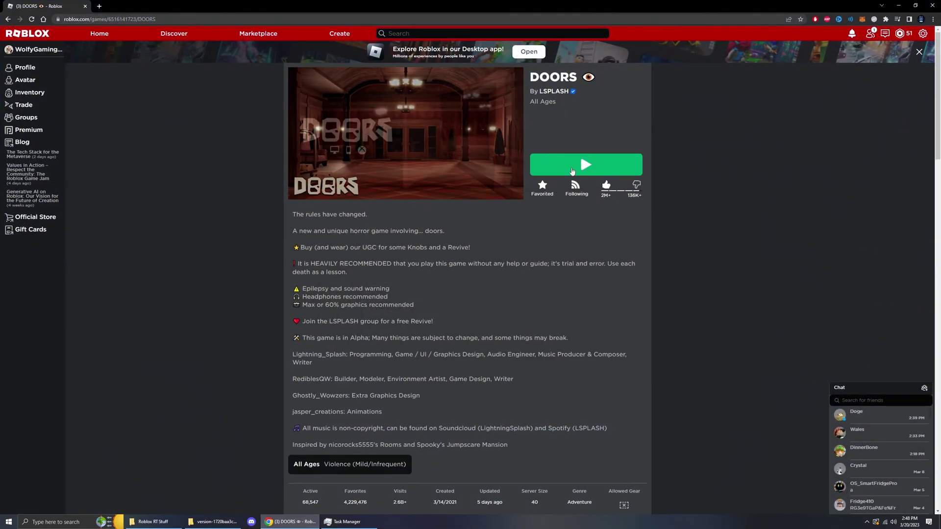
Play DOORS, pass the warning screen, and show the ReShade effect overlay in the lobby.
{"action": "left_click", "coordinate": [572, 169]}
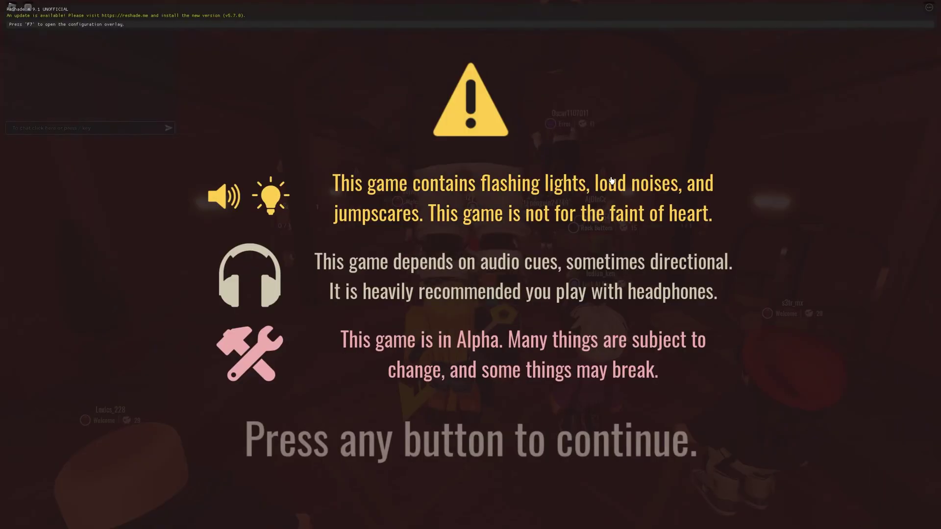
{"action": "left_click", "coordinate": [495, 304]}
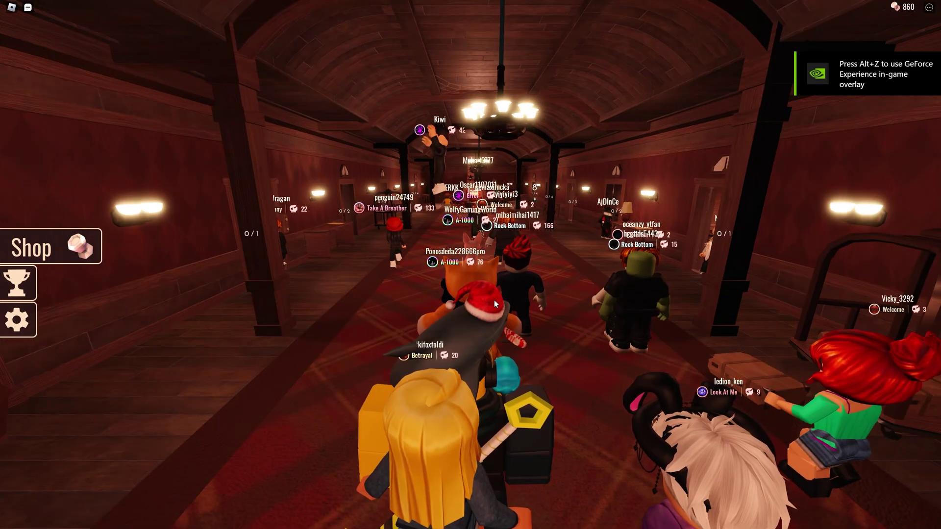
{"action": "key", "text": "Home"}
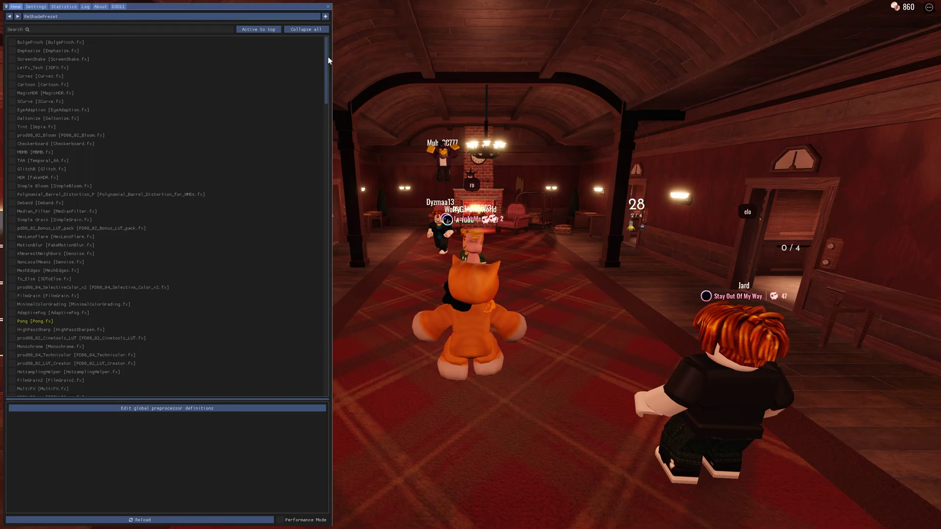
Scroll the ReShade effect list and browse to the presets folder.
{"action": "left_click_drag", "start_coordinate": [326, 57], "coordinate": [313, 351]}
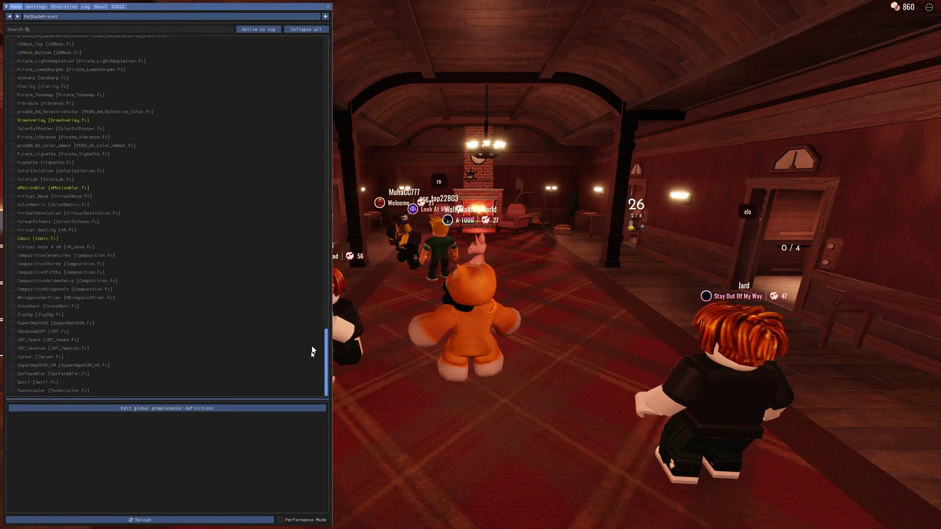
{"action": "scroll", "coordinate": [312, 352], "scroll_direction": "up", "scroll_amount": 15}
{"action": "left_click", "coordinate": [49, 16]}
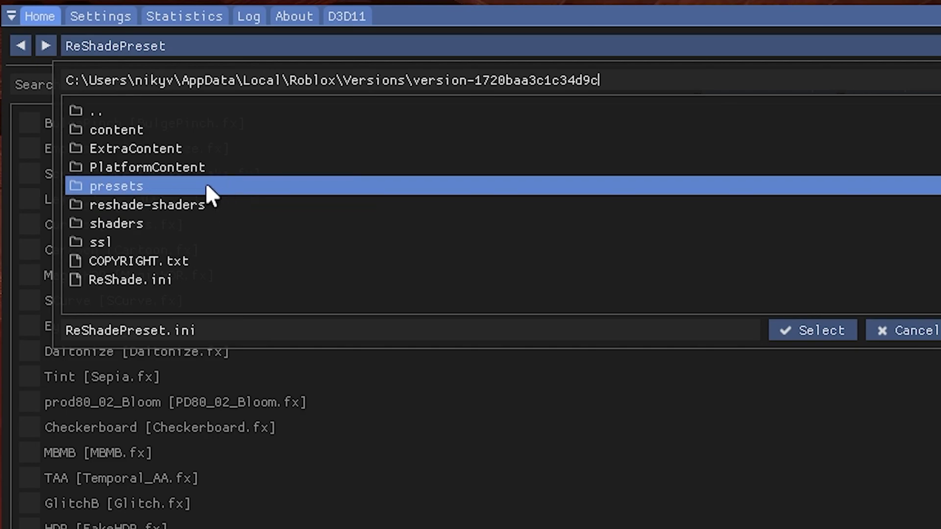
{"action": "left_click", "coordinate": [128, 187]}
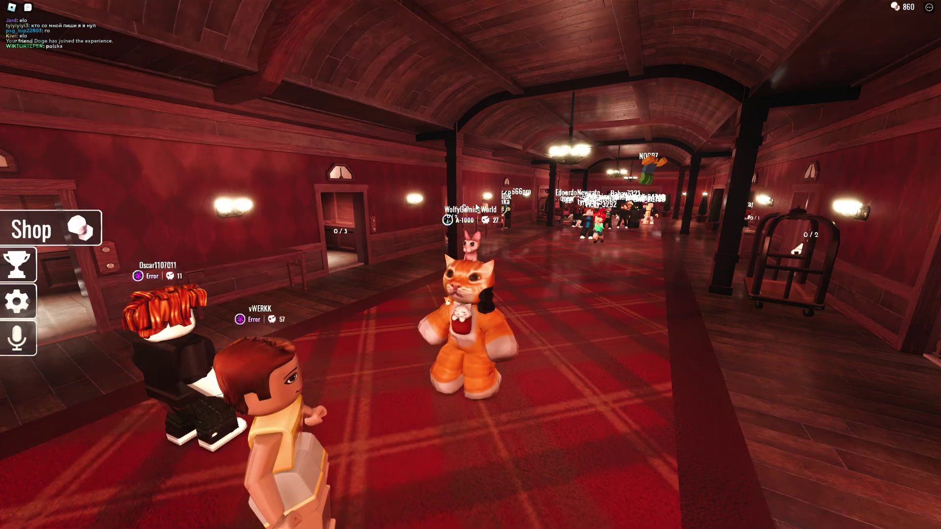
Load the ASCII preset, try character spacing 5 and back, then switch to Glitchy.
{"action": "key", "text": "Home"}
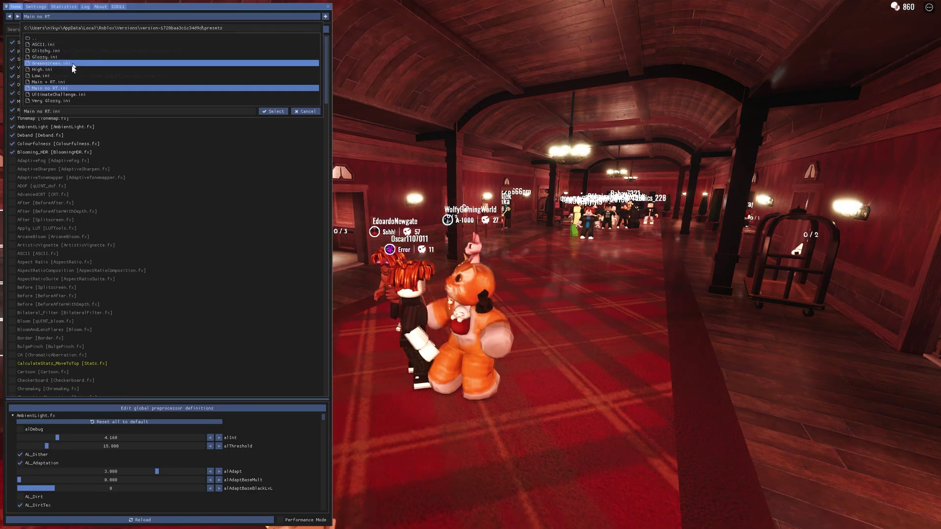
{"action": "double_click", "coordinate": [78, 45]}
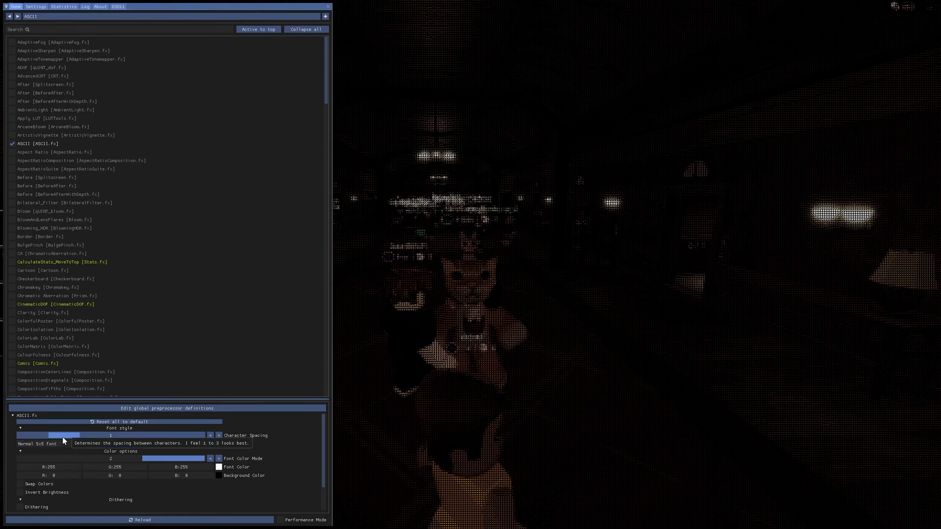
{"action": "left_click_drag", "start_coordinate": [63, 437], "coordinate": [105, 434]}
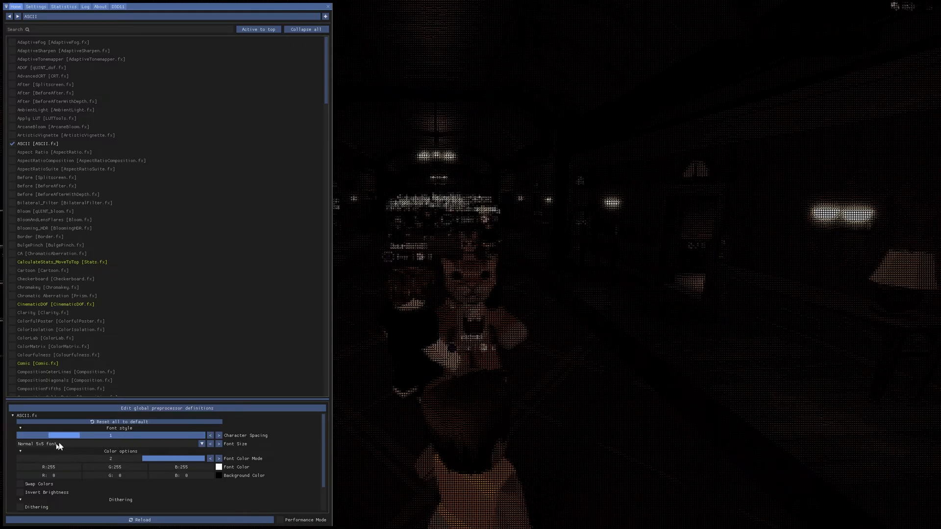
{"action": "left_click_drag", "start_coordinate": [171, 451], "coordinate": [108, 431]}
{"action": "scroll", "coordinate": [72, 449], "scroll_direction": "down", "scroll_amount": 1}
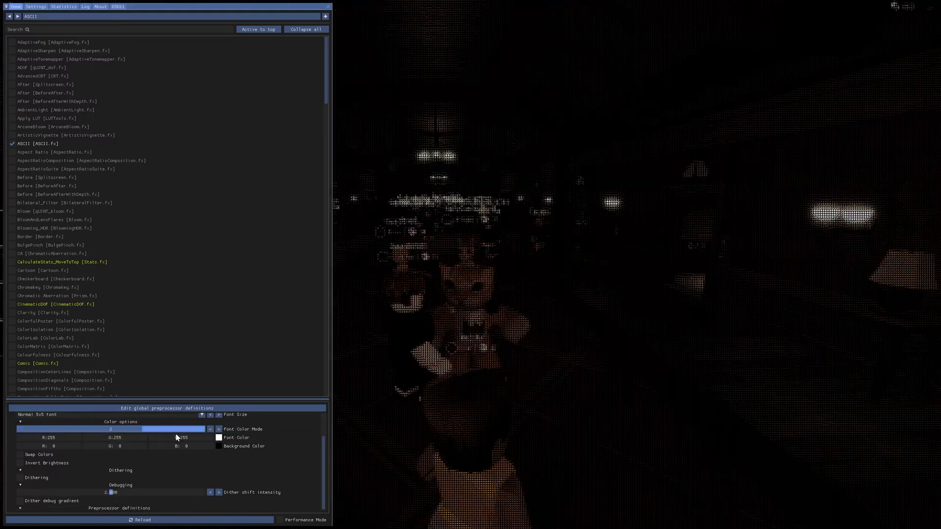
{"action": "key", "text": "Page_Down"}
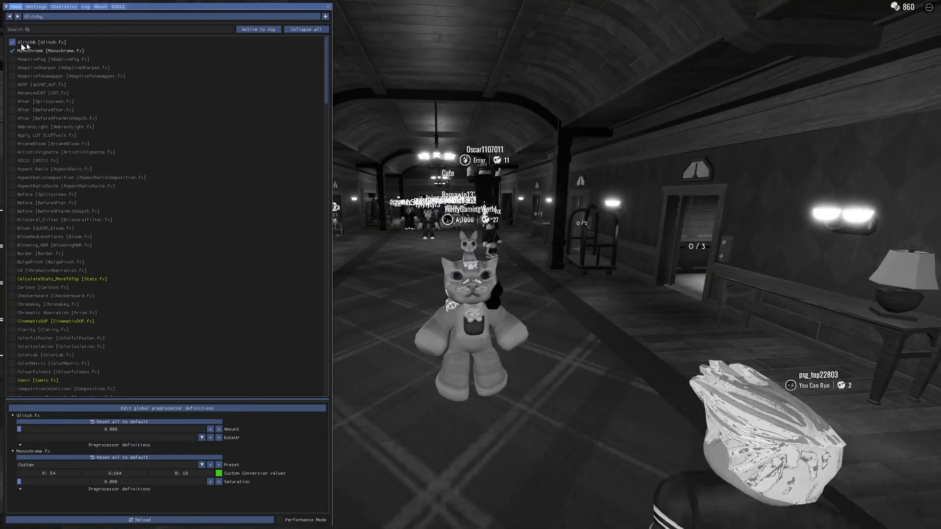
Toggle Monochrome off and on, then load UltimateChallenge.ini from the preset list.
{"action": "left_click", "coordinate": [17, 49]}
{"action": "left_click", "coordinate": [17, 48]}
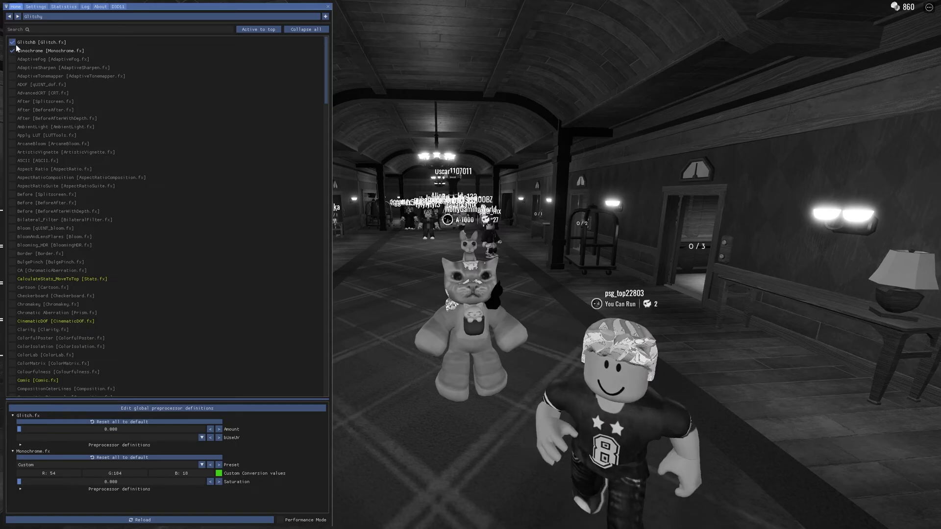
{"action": "scroll", "coordinate": [114, 181], "scroll_direction": "down", "scroll_amount": 15}
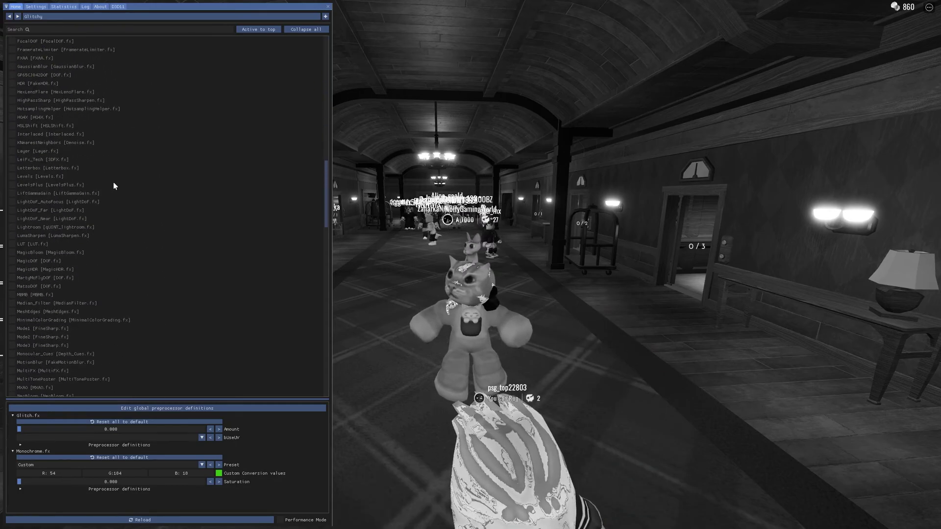
{"action": "scroll", "coordinate": [116, 178], "scroll_direction": "up", "scroll_amount": 15}
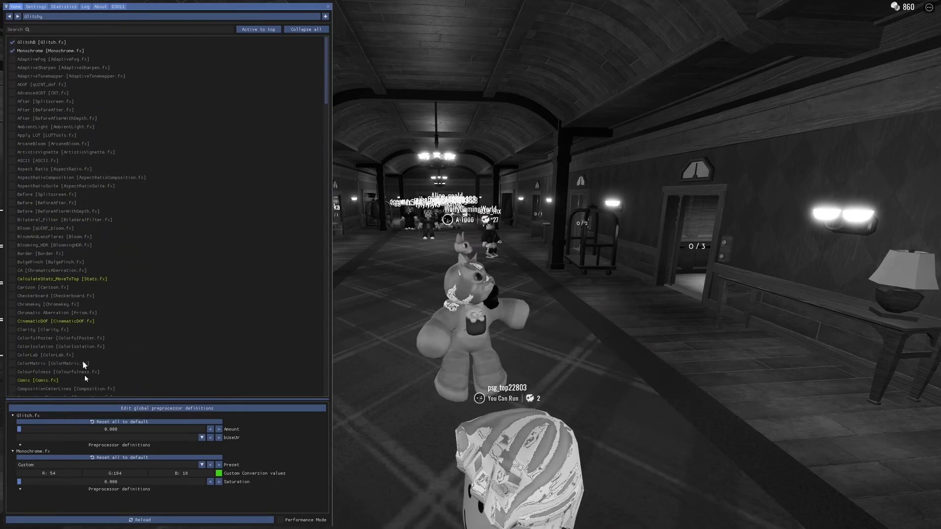
{"action": "left_click", "coordinate": [68, 16]}
{"action": "left_click", "coordinate": [67, 94]}
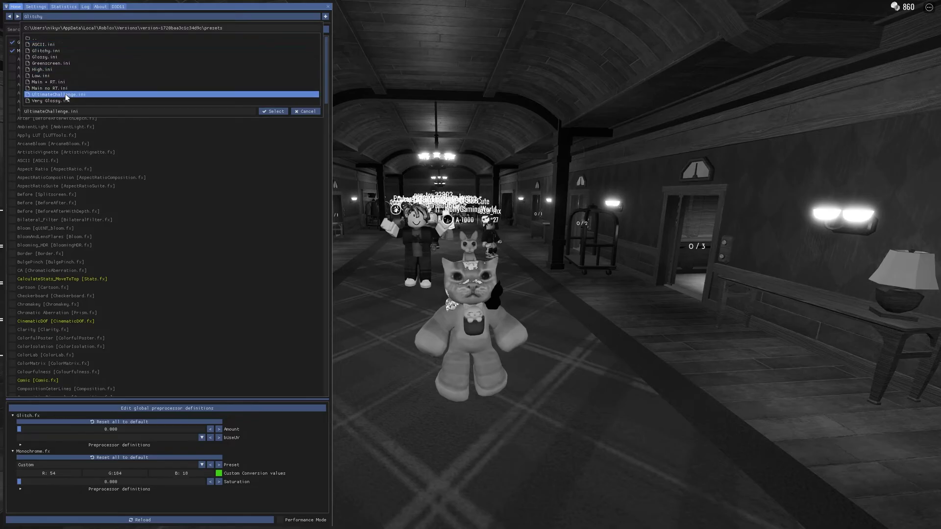
{"action": "double_click", "coordinate": [66, 94]}
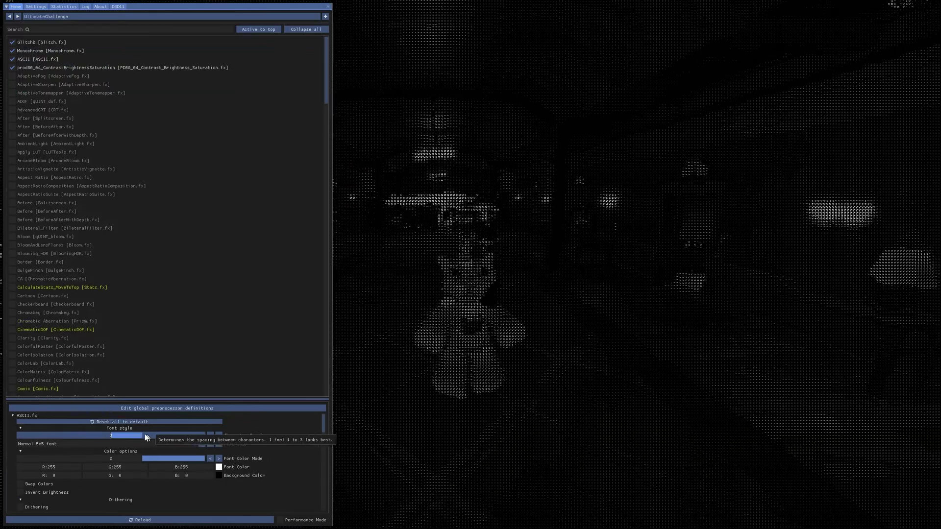
{"action": "scroll", "coordinate": [274, 431], "scroll_direction": "down", "scroll_amount": 5}
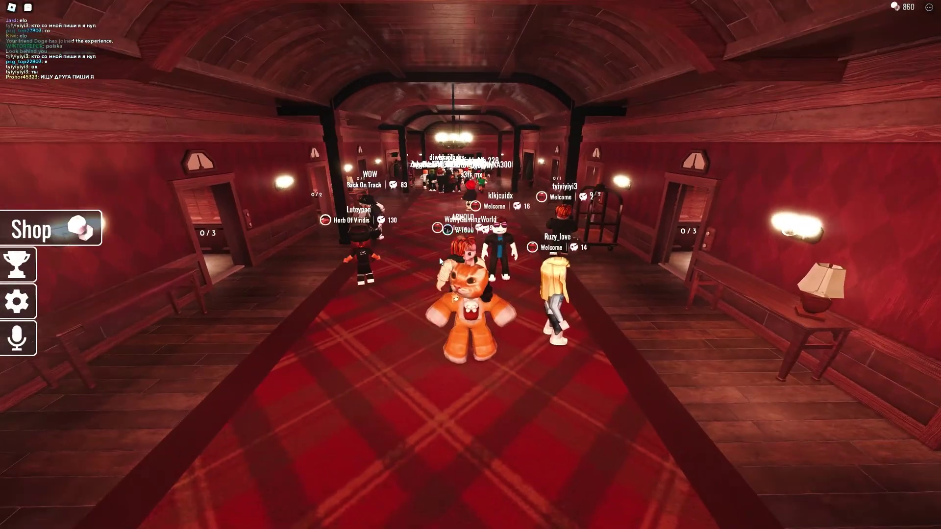
Scroll through the Main + RT preset's effects in the ReShade overlay, then close it.
{"action": "key", "text": "Home"}
{"action": "scroll", "coordinate": [162, 224], "scroll_direction": "down", "scroll_amount": 5}
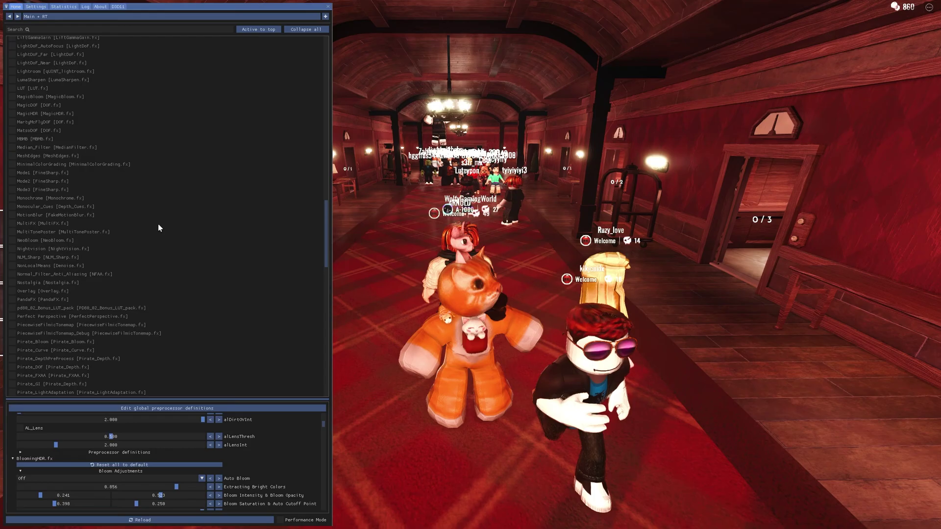
{"action": "scroll", "coordinate": [158, 224], "scroll_direction": "down", "scroll_amount": 5}
{"action": "key", "text": "Home"}
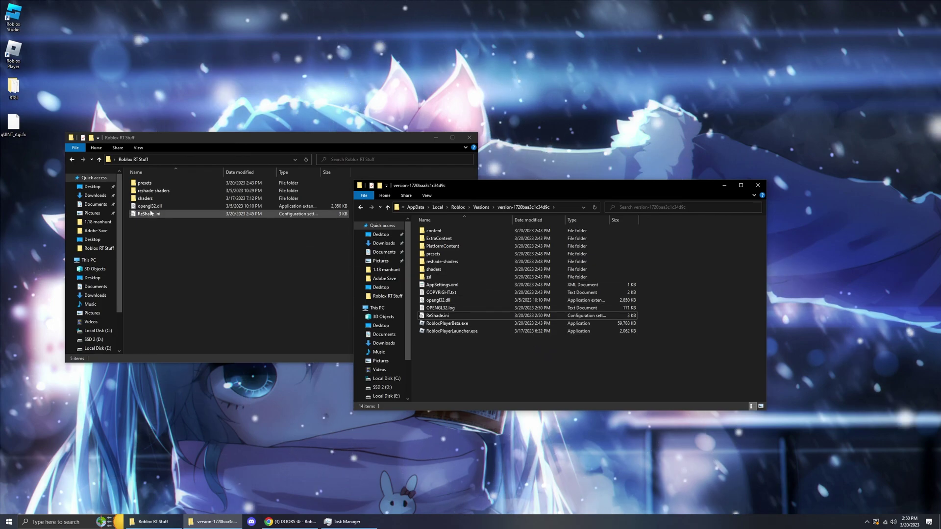
Copy the desktop RTGI folder and qUINT_rtgi.fx into reshade-shaders\Shaders.
{"action": "left_click_drag", "start_coordinate": [39, 154], "coordinate": [6, 81]}
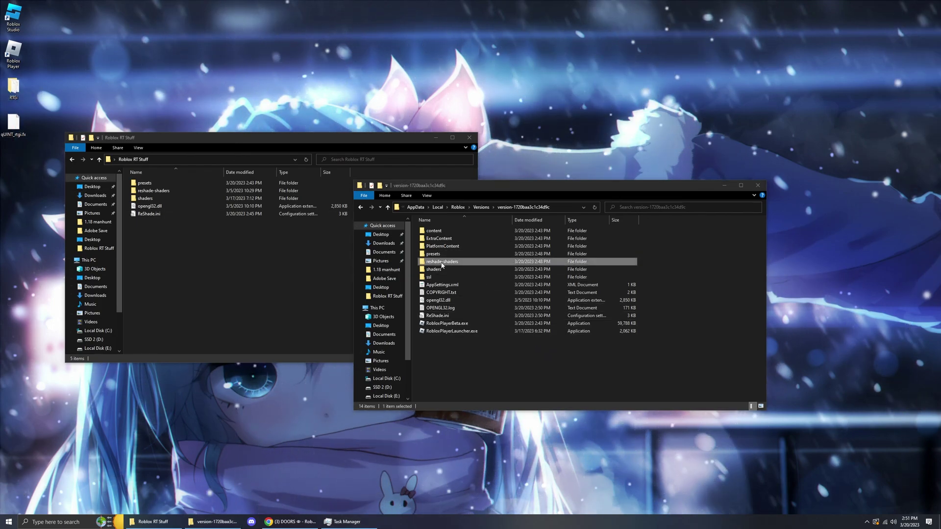
{"action": "double_click", "coordinate": [459, 261]}
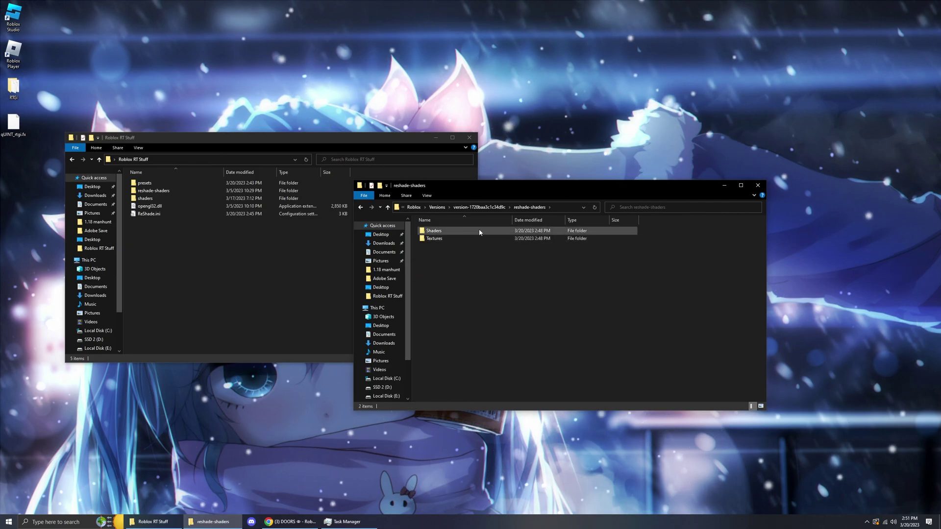
{"action": "double_click", "coordinate": [480, 233]}
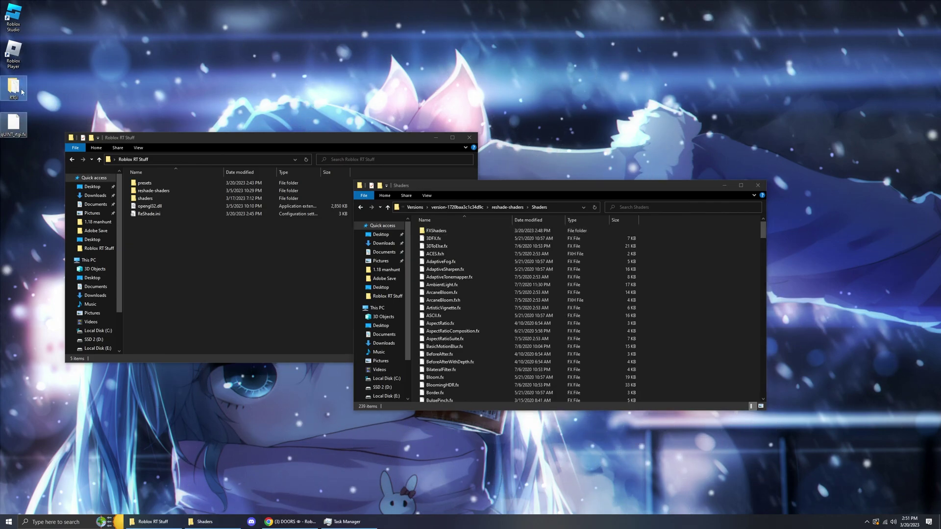
{"action": "left_click_drag", "start_coordinate": [22, 91], "coordinate": [682, 311]}
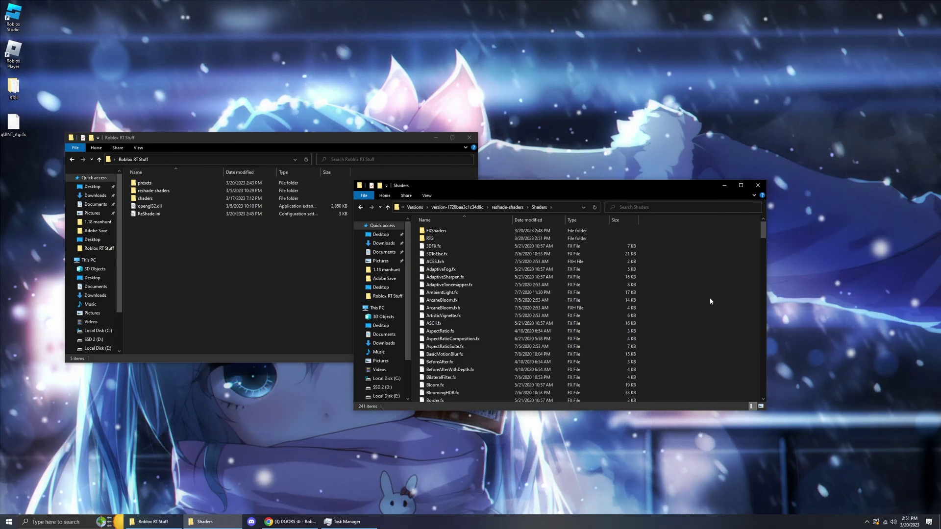
Return to the Roblox version folder and relaunch DOORS from its game page.
{"action": "left_click", "coordinate": [507, 210]}
{"action": "left_click", "coordinate": [489, 211]}
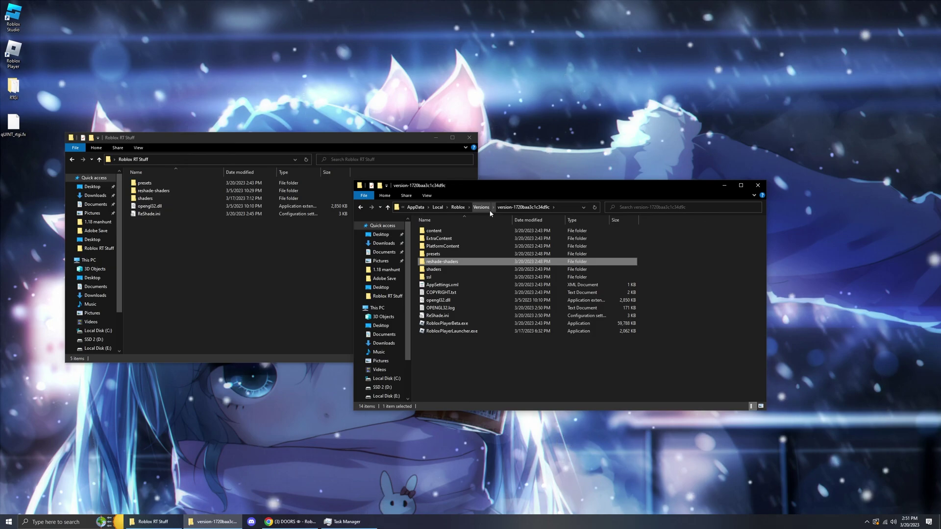
{"action": "left_click", "coordinate": [290, 522]}
{"action": "left_click", "coordinate": [604, 168]}
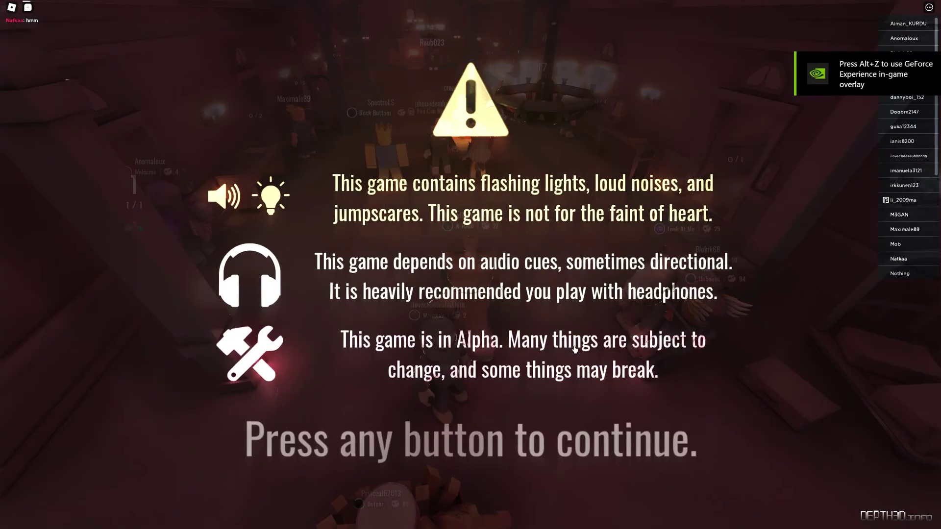
Dismiss the DOORS warning screen and enable RTGlobalIllumination in the ReShade overlay.
{"action": "left_click", "coordinate": [619, 323]}
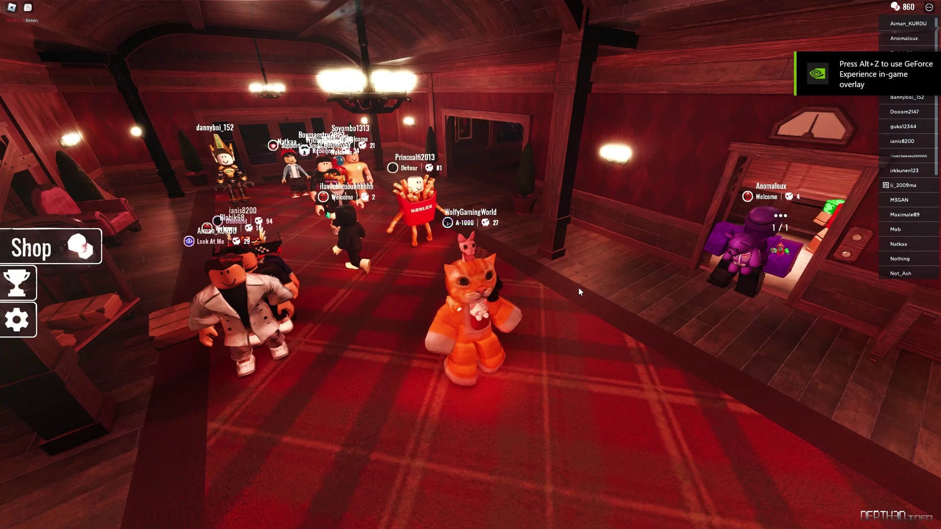
{"action": "key", "text": "Home"}
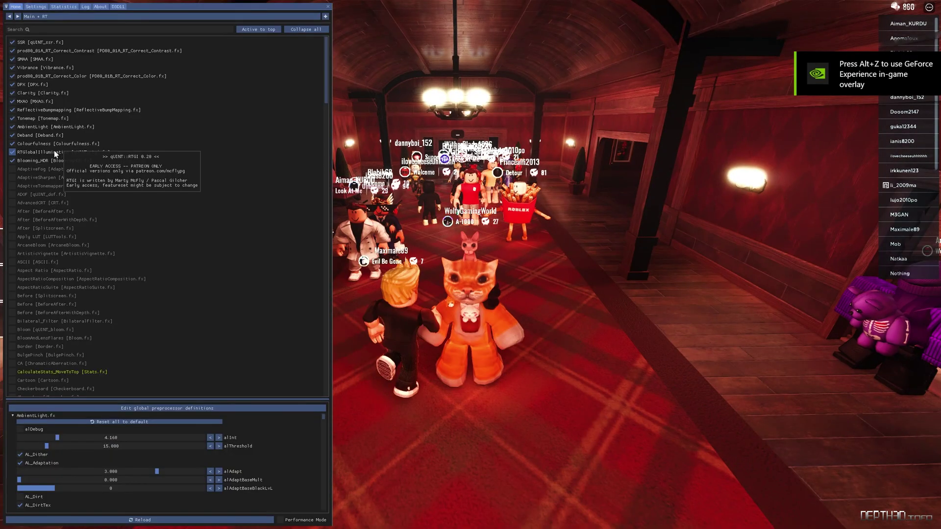
{"action": "key", "text": "Home"}
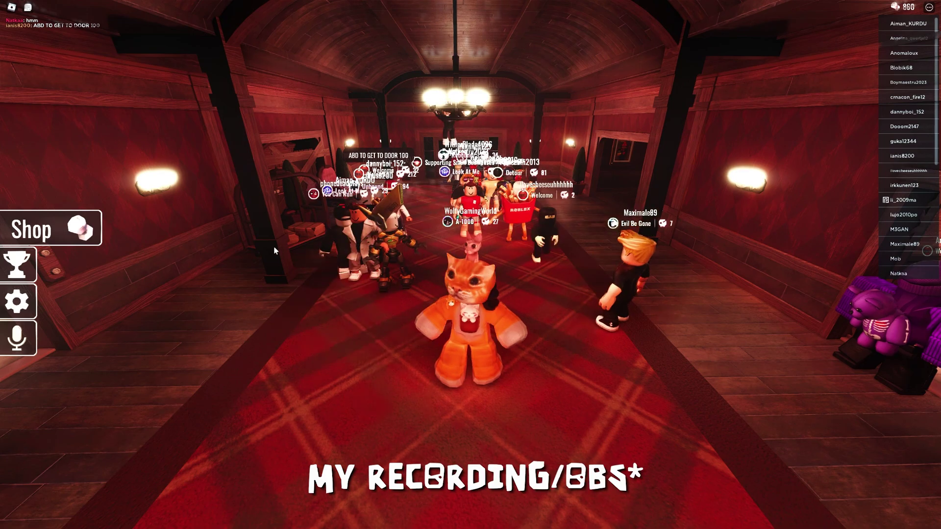
{"action": "key", "text": "Home"}
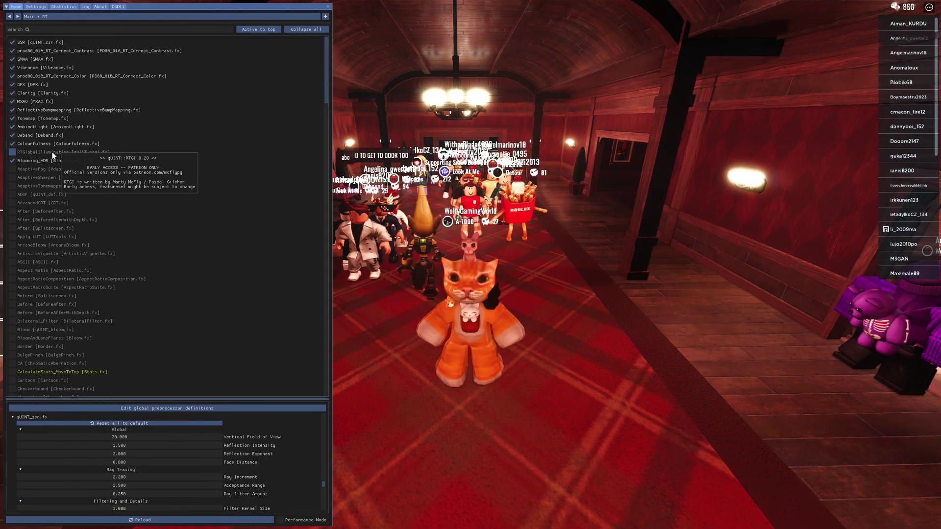
{"action": "left_click", "coordinate": [53, 155]}
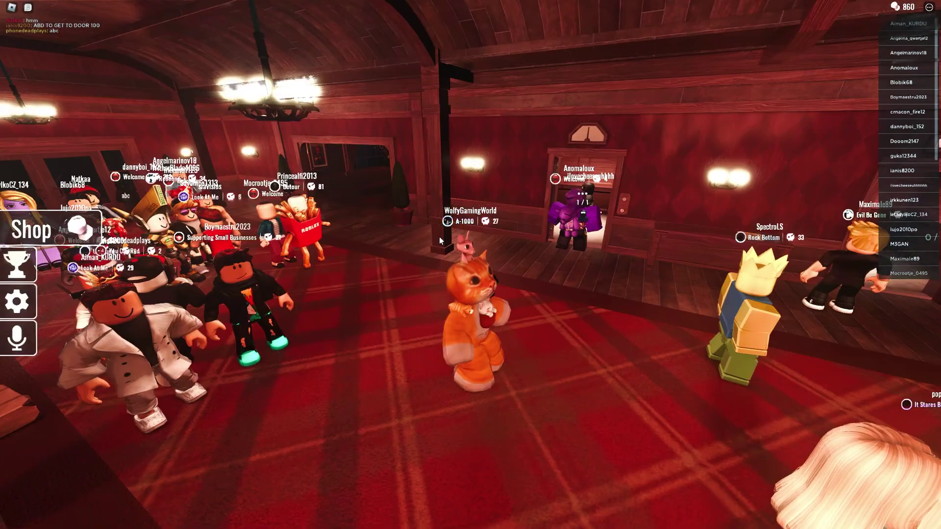
Walk the avatar down the lobby hallway and sit in the fireplace armchair.
{"action": "key", "text": "w"}
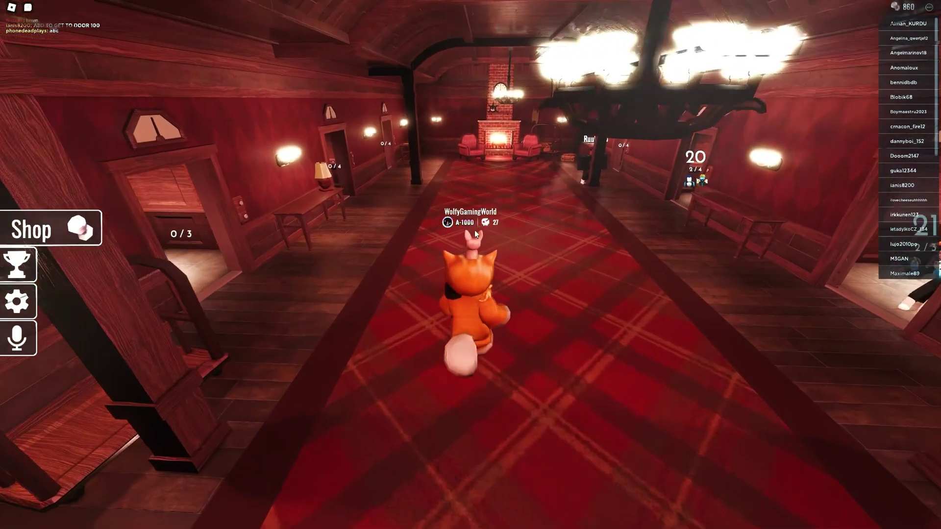
{"action": "key", "text": "w"}
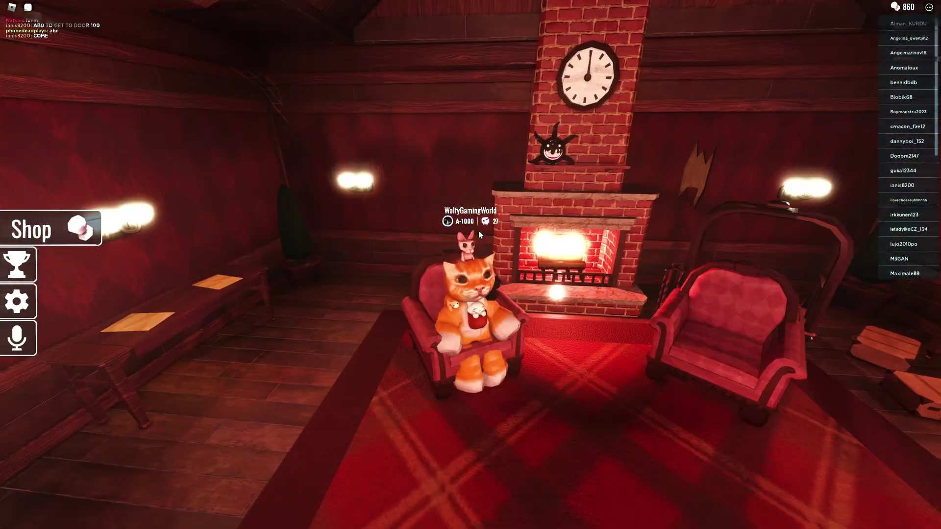
{"action": "scroll", "coordinate": [479, 231], "scroll_direction": "down", "scroll_amount": 5}
Toggle RTGlobalIllumination on and off twice to compare, leaving it off.
{"action": "key", "text": "Home"}
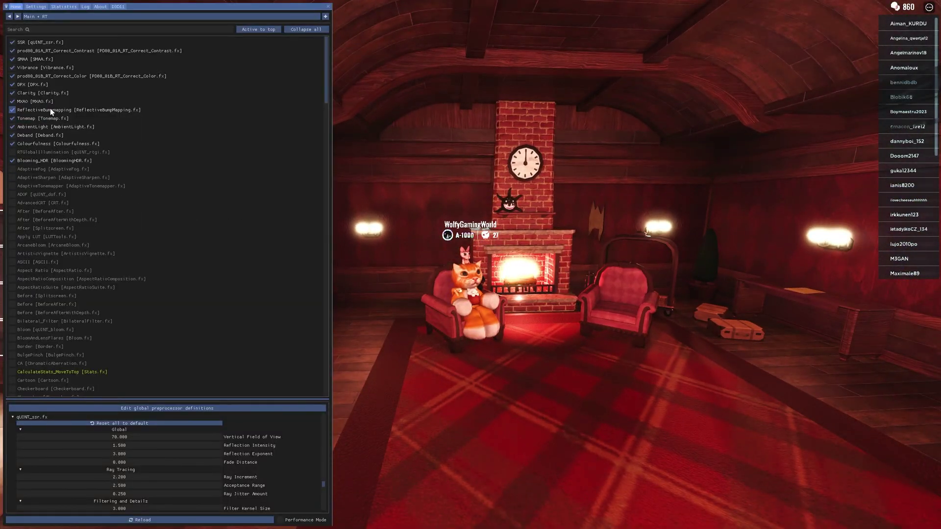
{"action": "left_click", "coordinate": [45, 154]}
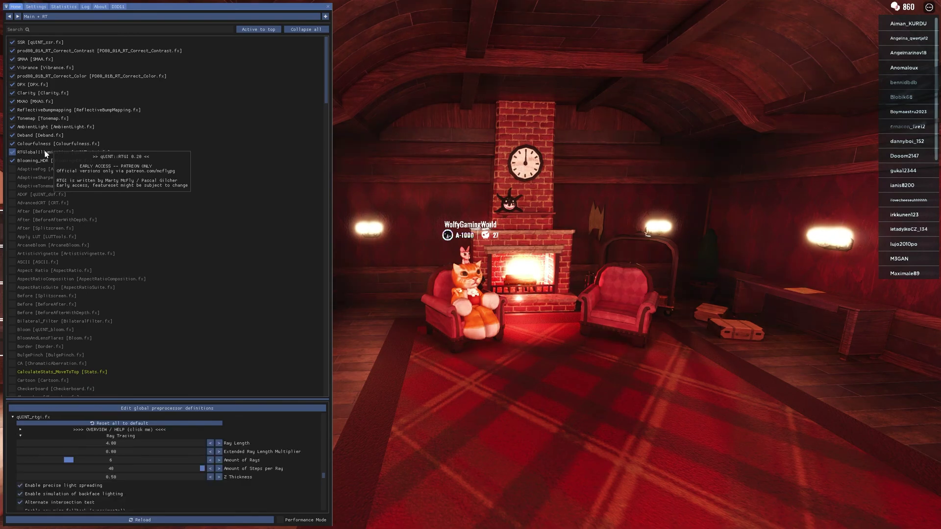
{"action": "left_click", "coordinate": [46, 154]}
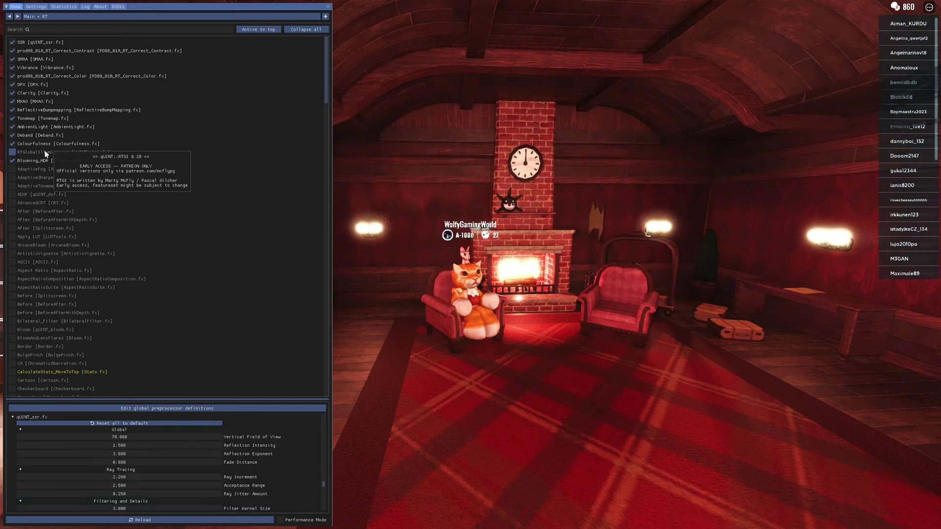
{"action": "left_click", "coordinate": [45, 153]}
{"action": "left_click", "coordinate": [45, 154]}
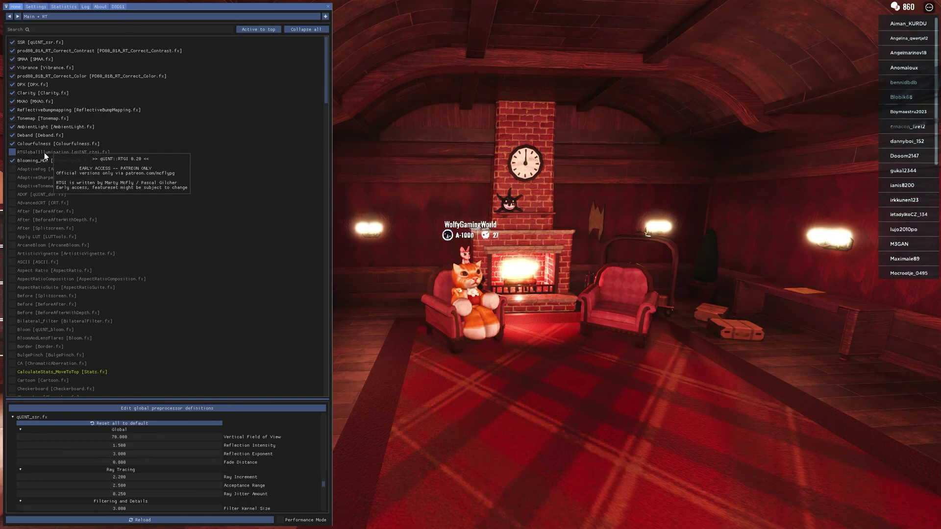